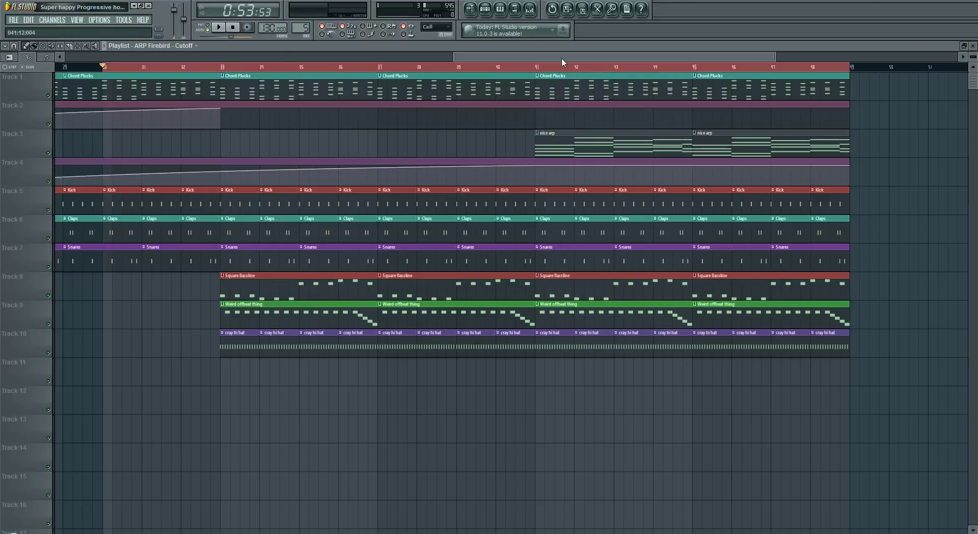
- Pan and scroll the Playlist to review the ten-track progressive house arrangement
{"action": "left_click_drag", "start_coordinate": [565, 57], "coordinate": [646, 71]}
{"action": "scroll", "coordinate": [645, 71], "scroll_direction": "up", "scroll_amount": 4}
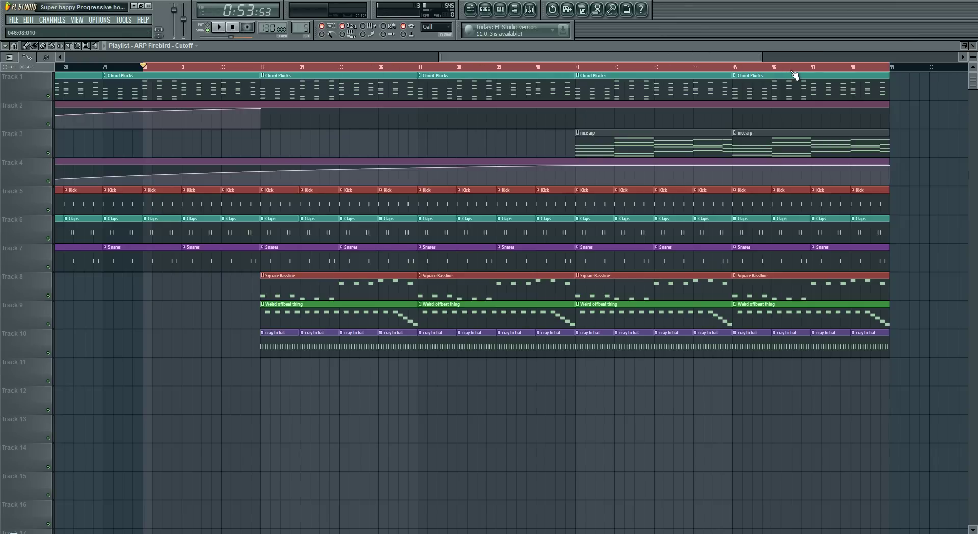
- Export the song via File > Export > Wave file, saving it to the Desktop
{"action": "left_click", "coordinate": [15, 22]}
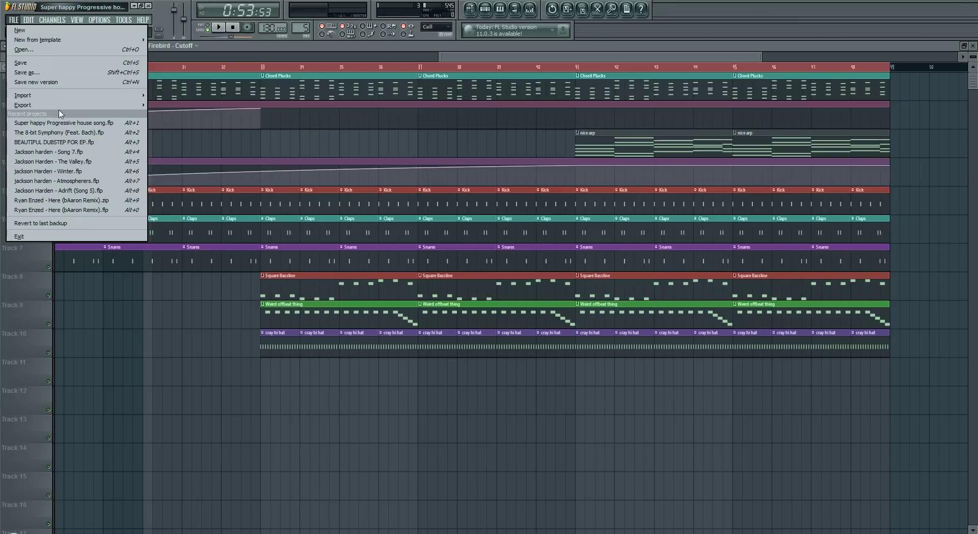
{"action": "key", "text": "Escape"}
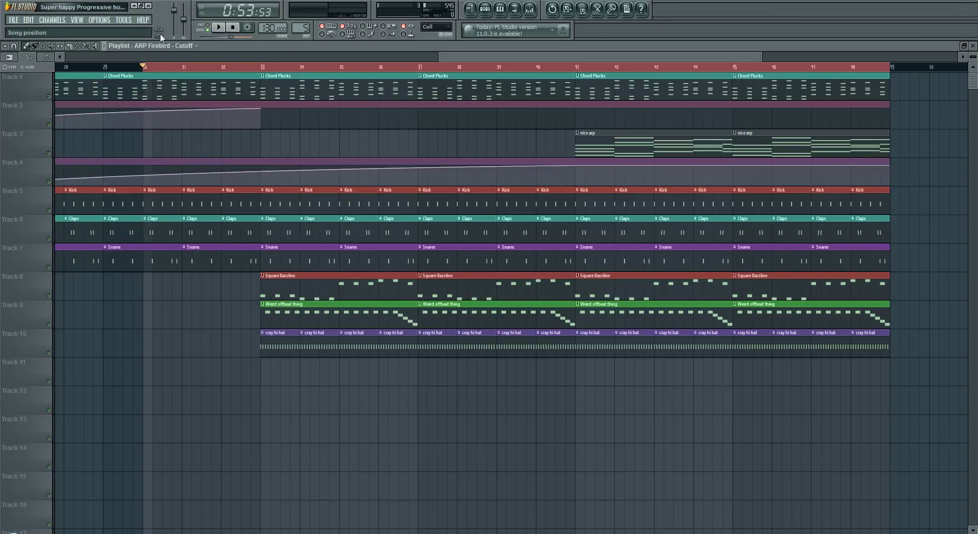
{"action": "left_click", "coordinate": [14, 20]}
{"action": "mouse_move", "coordinate": [60, 109]}
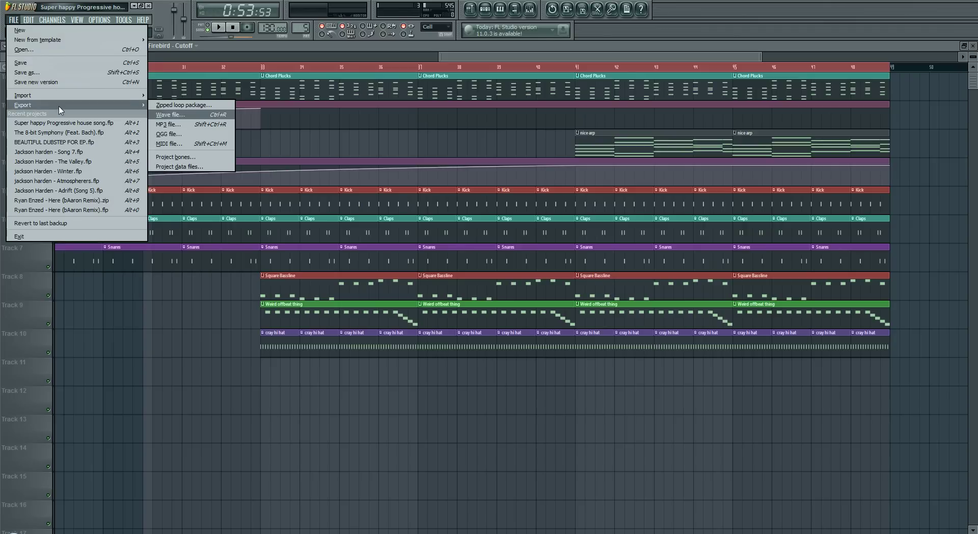
{"action": "left_click", "coordinate": [190, 117]}
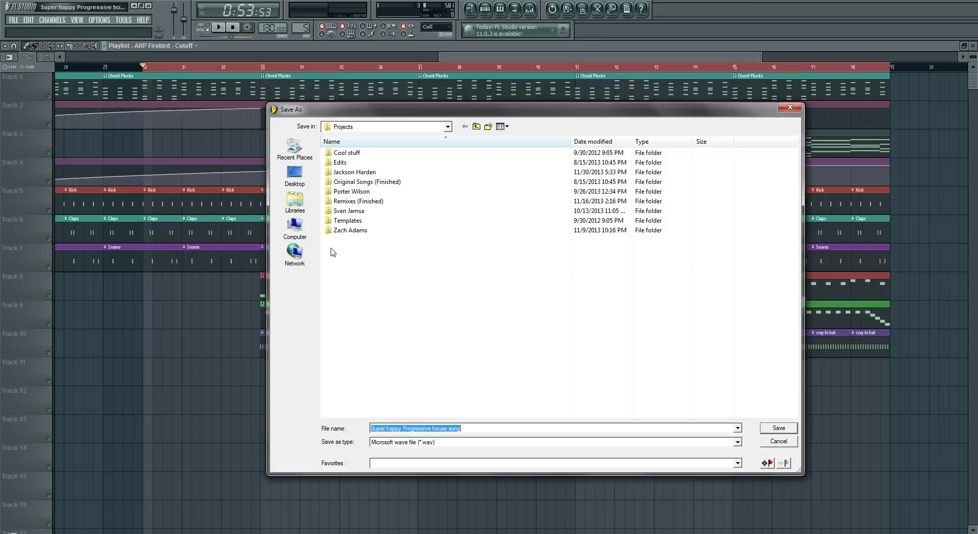
{"action": "left_click", "coordinate": [295, 174]}
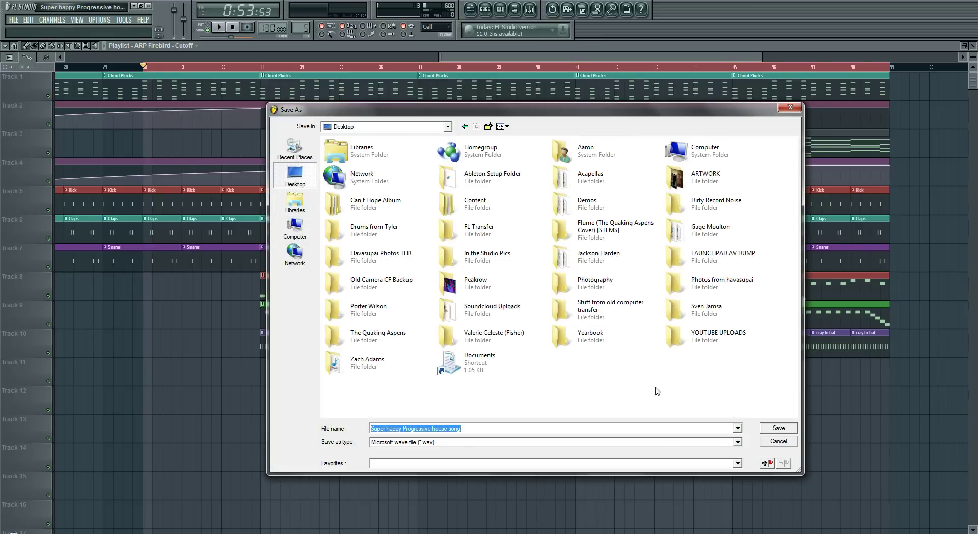
{"action": "left_click", "coordinate": [779, 428]}
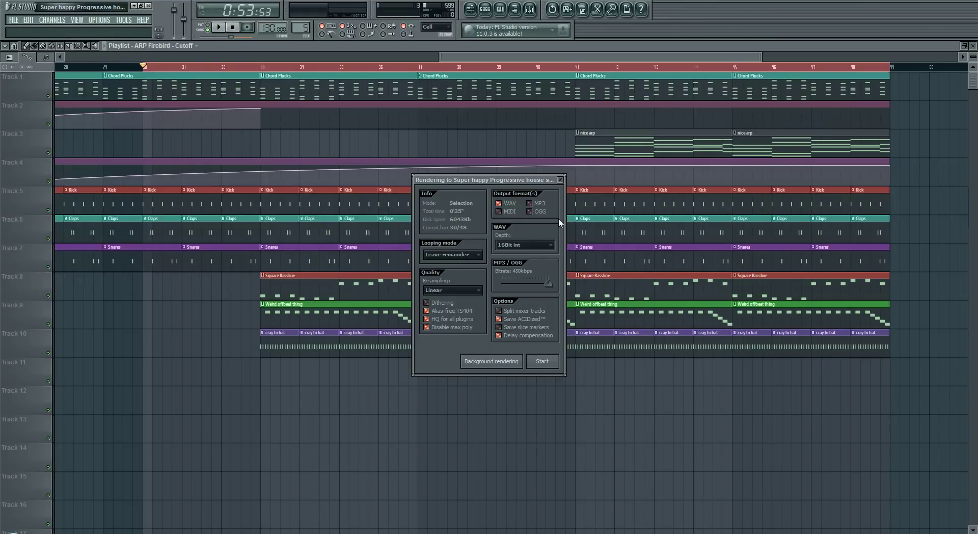
- Change the WAV Depth from 16-bit to 32Bit float
{"action": "left_click", "coordinate": [541, 244]}
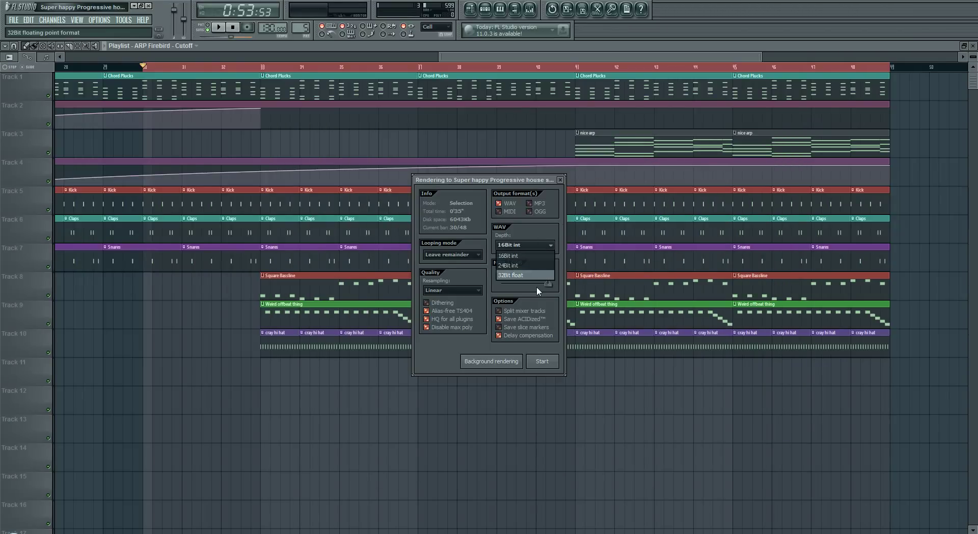
{"action": "left_click", "coordinate": [538, 233]}
{"action": "left_click", "coordinate": [537, 245]}
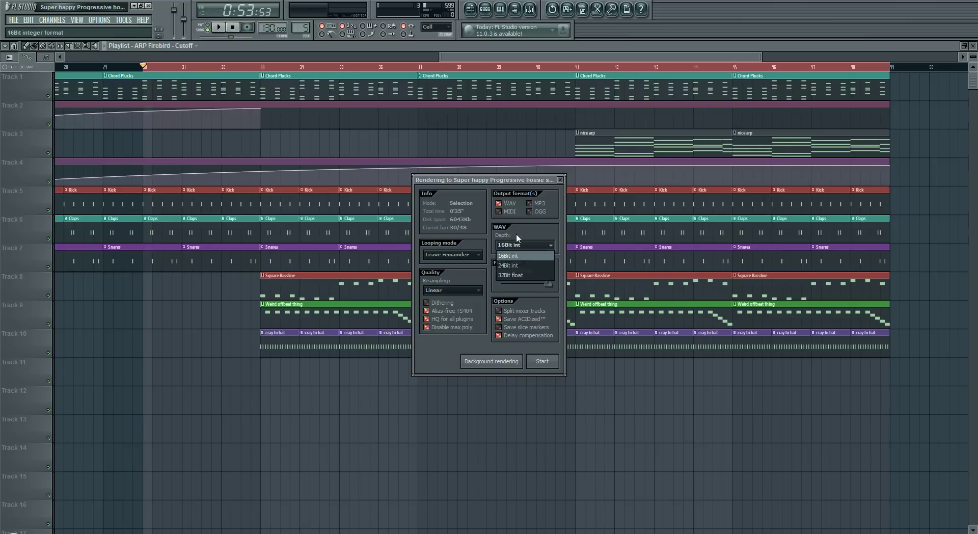
{"action": "left_click", "coordinate": [523, 244]}
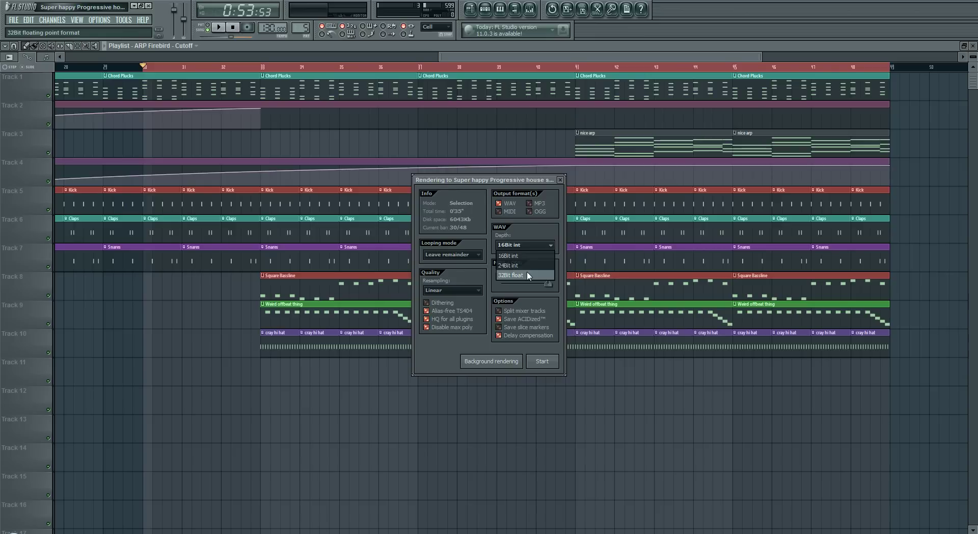
{"action": "left_click", "coordinate": [526, 275]}
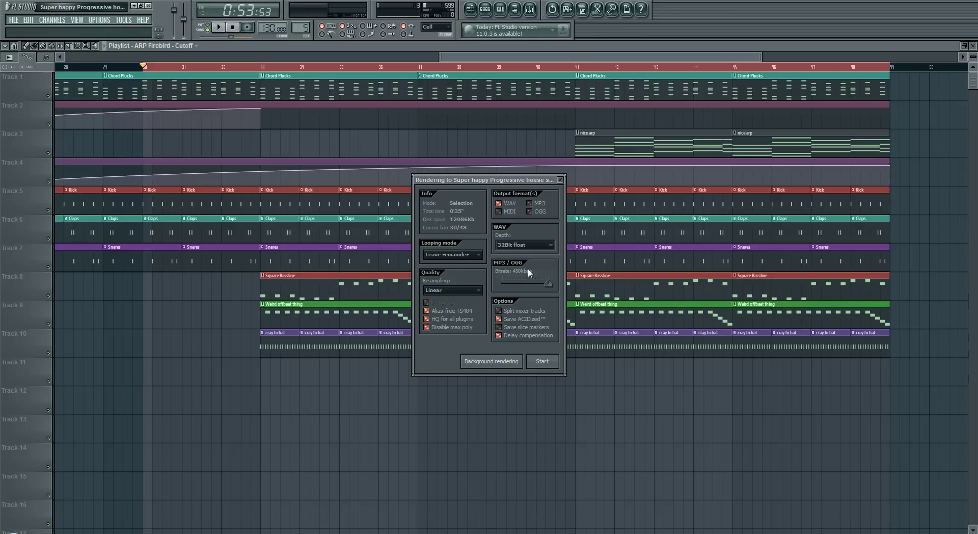
- Set Resampling from Linear to 512-point sinc and accept the slow-rendering warning
{"action": "left_click", "coordinate": [478, 290]}
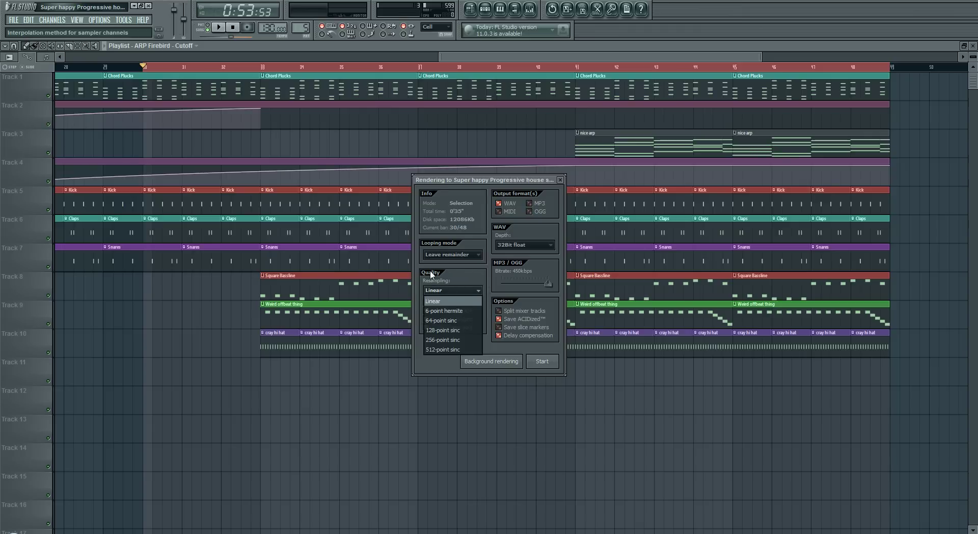
{"action": "left_click", "coordinate": [456, 278]}
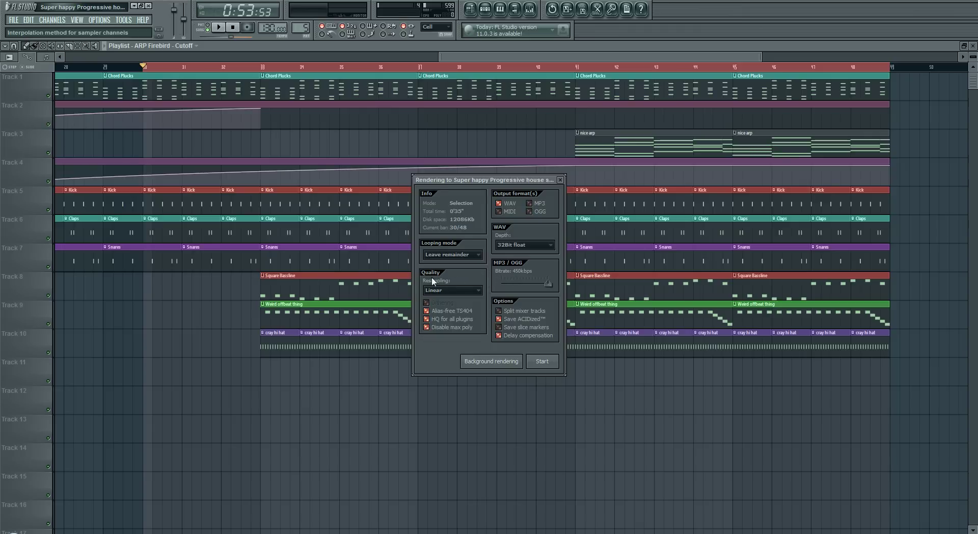
{"action": "left_click", "coordinate": [469, 295]}
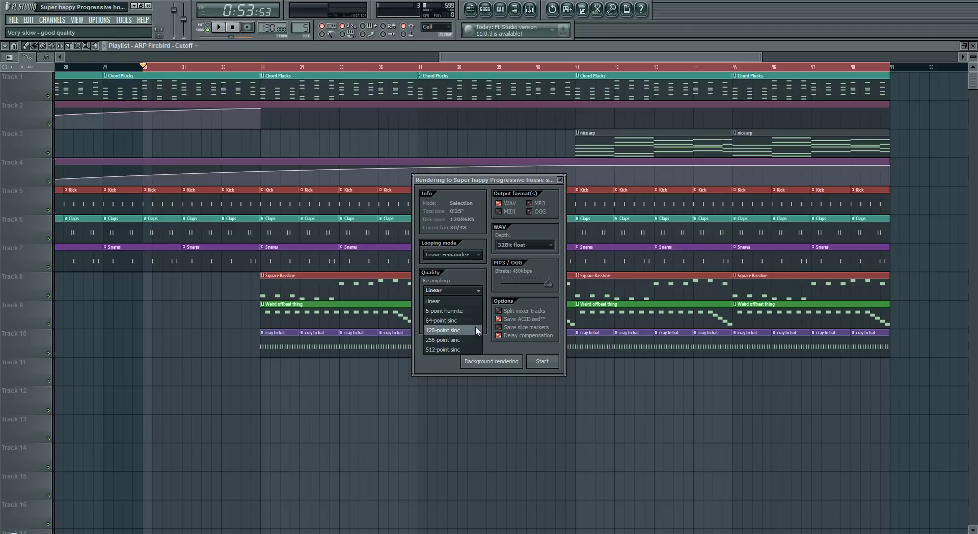
{"action": "left_click", "coordinate": [453, 349]}
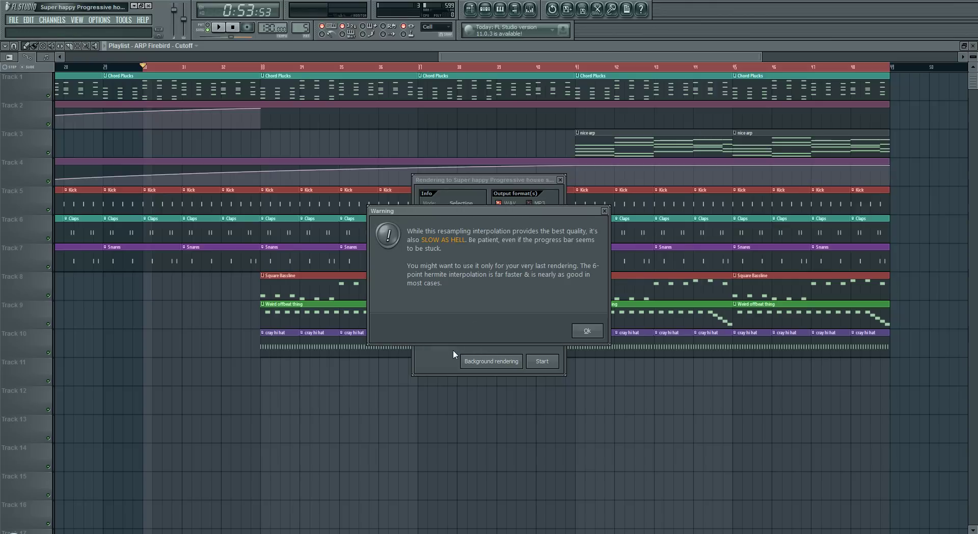
{"action": "left_click", "coordinate": [596, 331]}
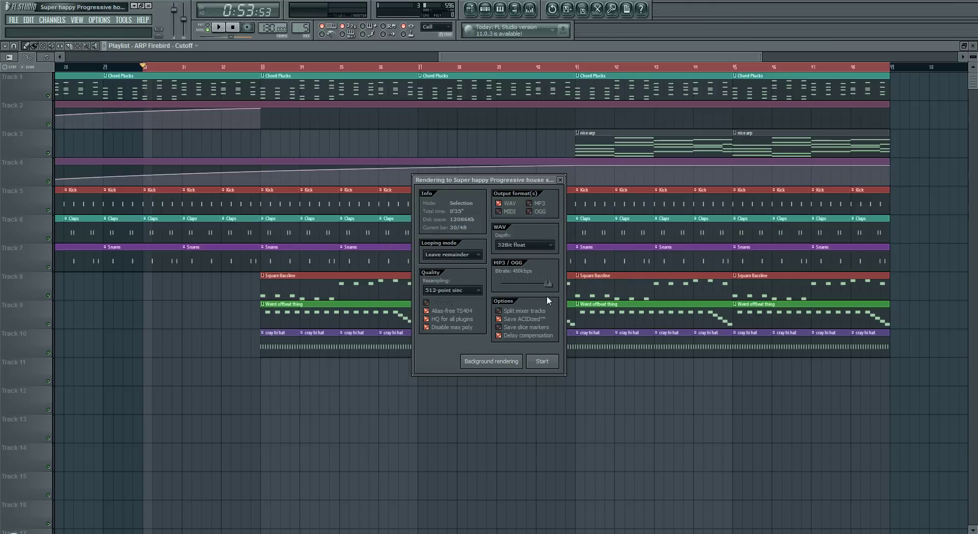
- Confirm 512-point sinc remains selected and enable Disable max poly
{"action": "left_click", "coordinate": [474, 291]}
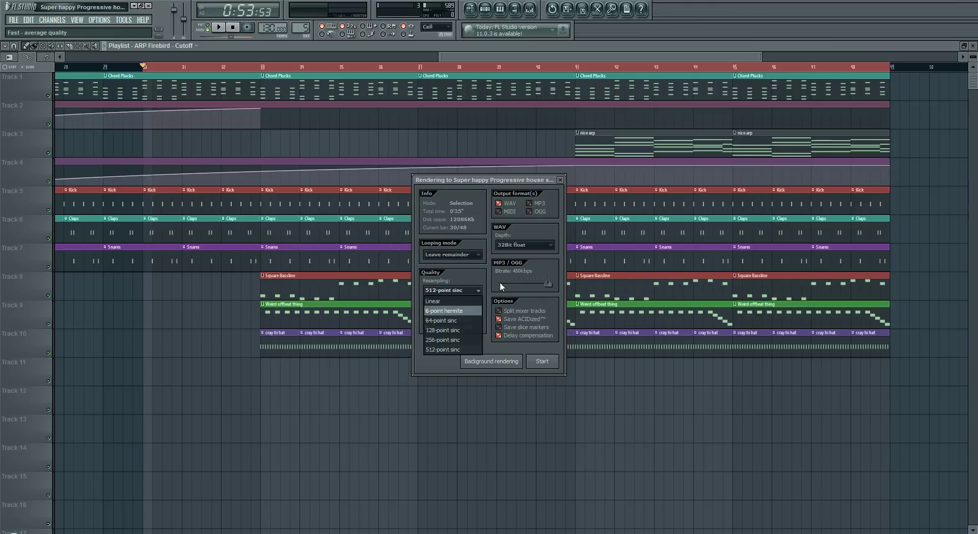
{"action": "left_click", "coordinate": [484, 274]}
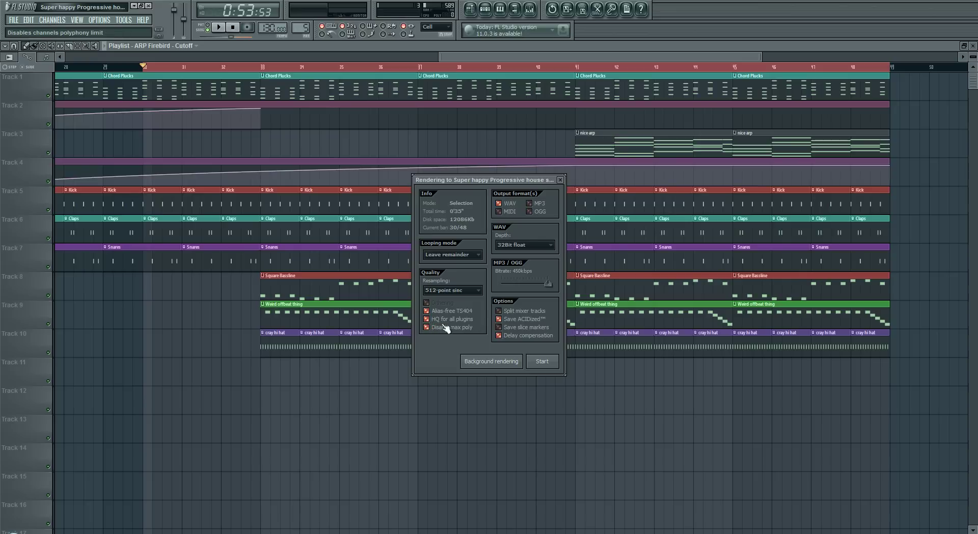
{"action": "left_click", "coordinate": [427, 326]}
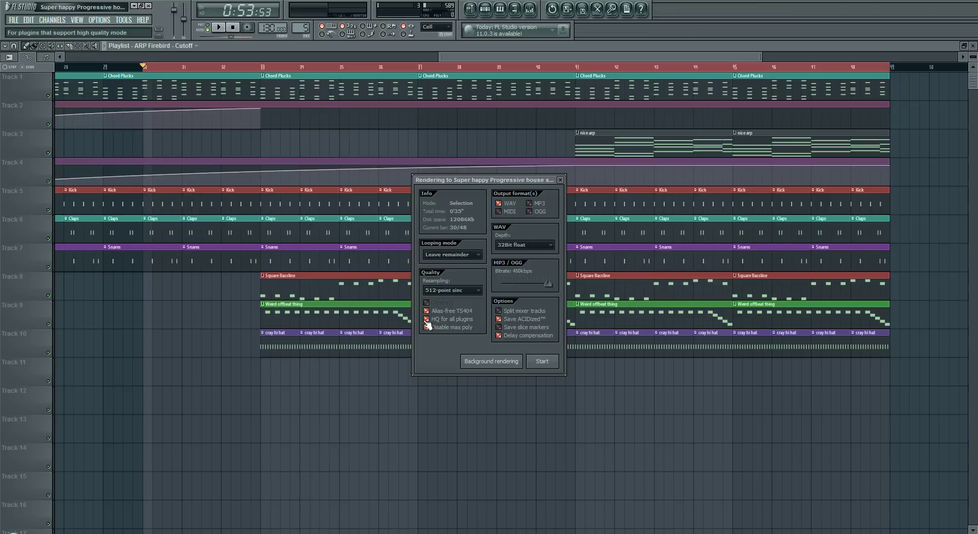
- Close the WAV render window and export the song as an MP3 file saved to the Desktop
{"action": "left_click", "coordinate": [561, 180]}
{"action": "left_click", "coordinate": [16, 20]}
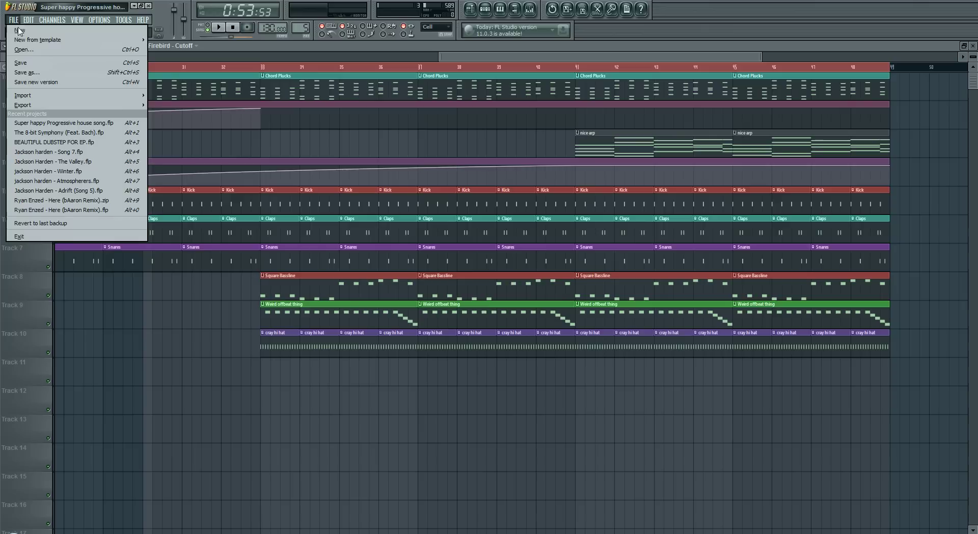
{"action": "mouse_move", "coordinate": [64, 106]}
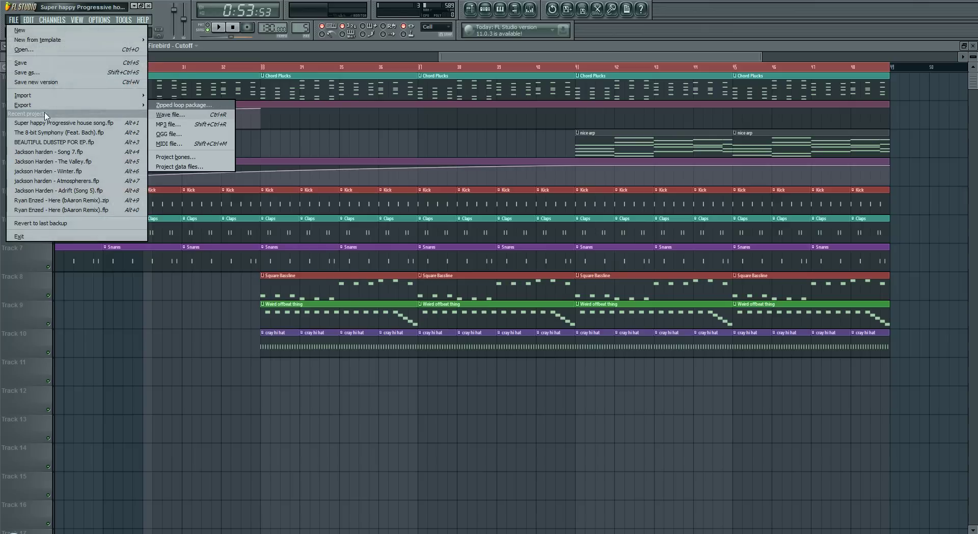
{"action": "left_click", "coordinate": [176, 124]}
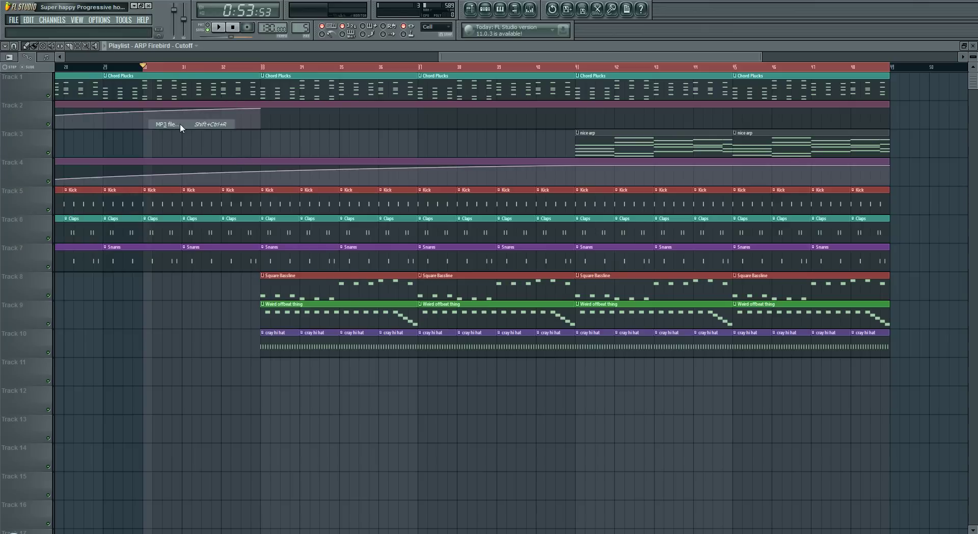
{"action": "left_click", "coordinate": [293, 176]}
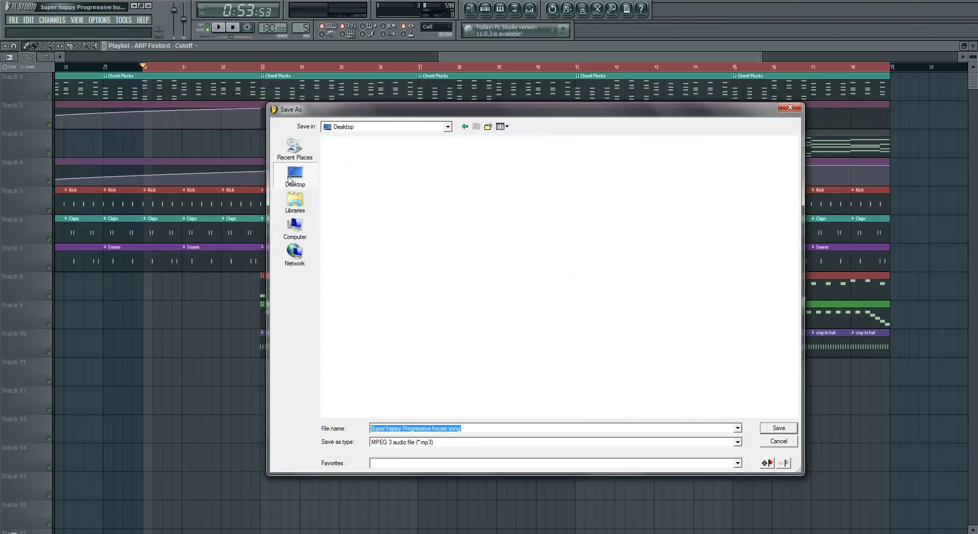
{"action": "left_click", "coordinate": [792, 431]}
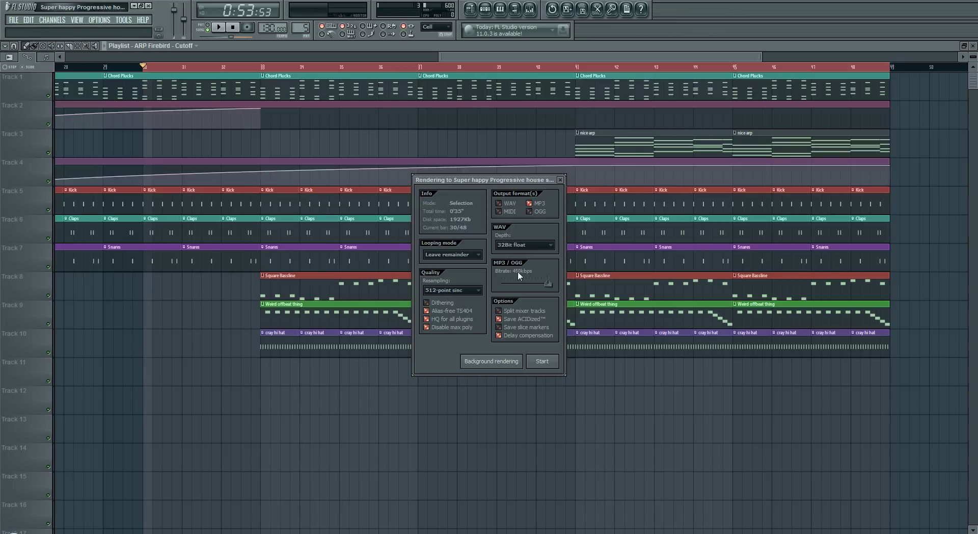
{"action": "left_click_drag", "start_coordinate": [548, 283], "coordinate": [541, 283]}
{"action": "left_click_drag", "start_coordinate": [546, 284], "coordinate": [551, 283]}
{"action": "left_click_drag", "start_coordinate": [548, 283], "coordinate": [548, 283]}
- Verify the MP3 render's resampling stays at 512-point sinc
{"action": "left_click", "coordinate": [477, 290]}
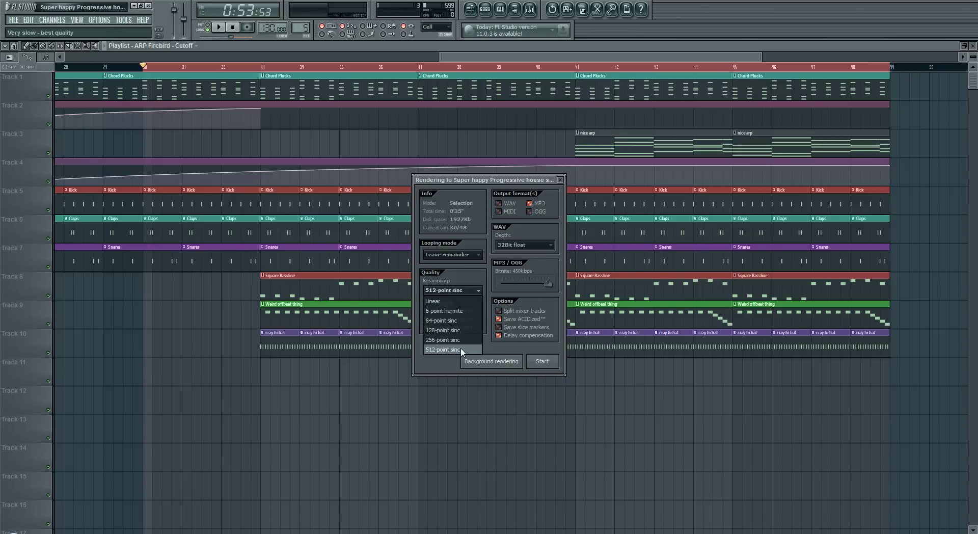
{"action": "left_click", "coordinate": [481, 273]}
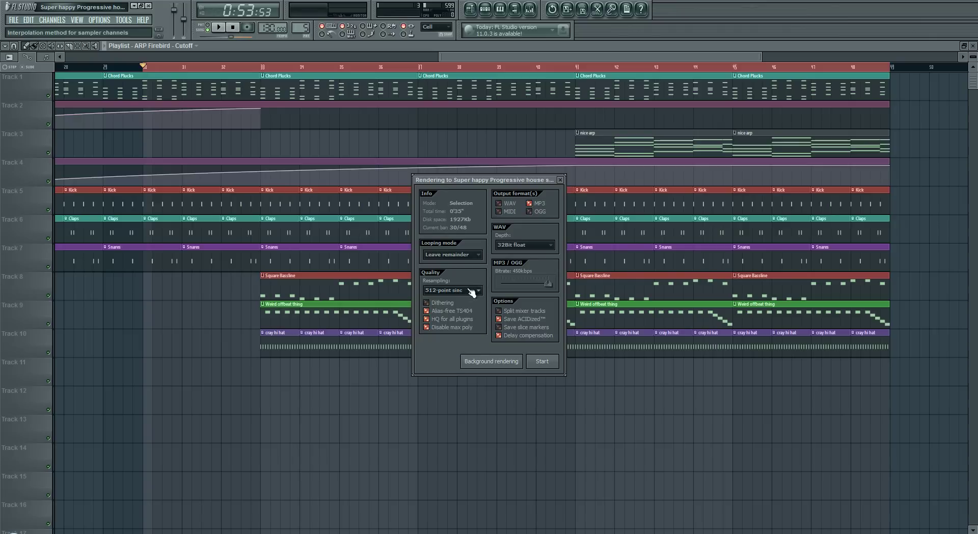
{"action": "left_click", "coordinate": [469, 292]}
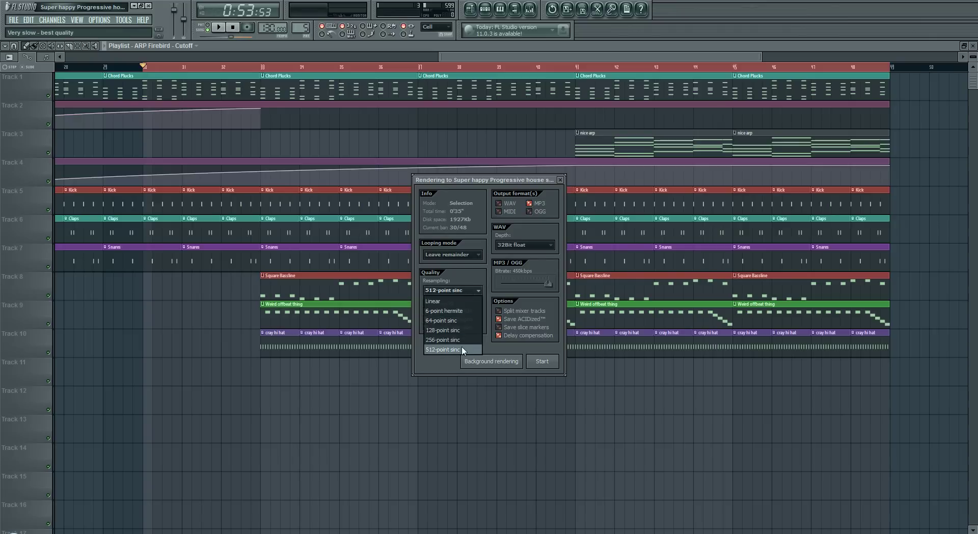
{"action": "left_click", "coordinate": [483, 288]}
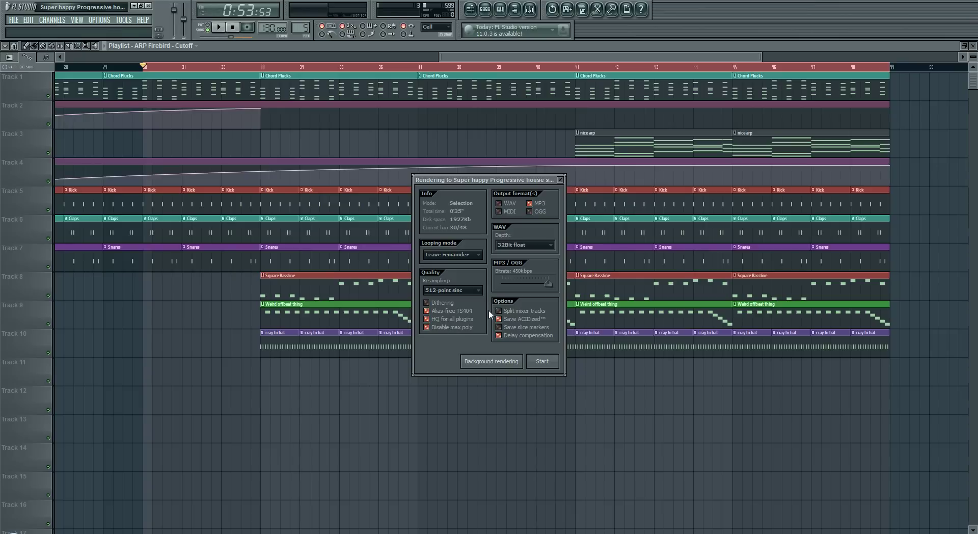
- Render the MP3, then close the render and plugin windows to return to the Playlist
{"action": "left_click", "coordinate": [536, 363]}
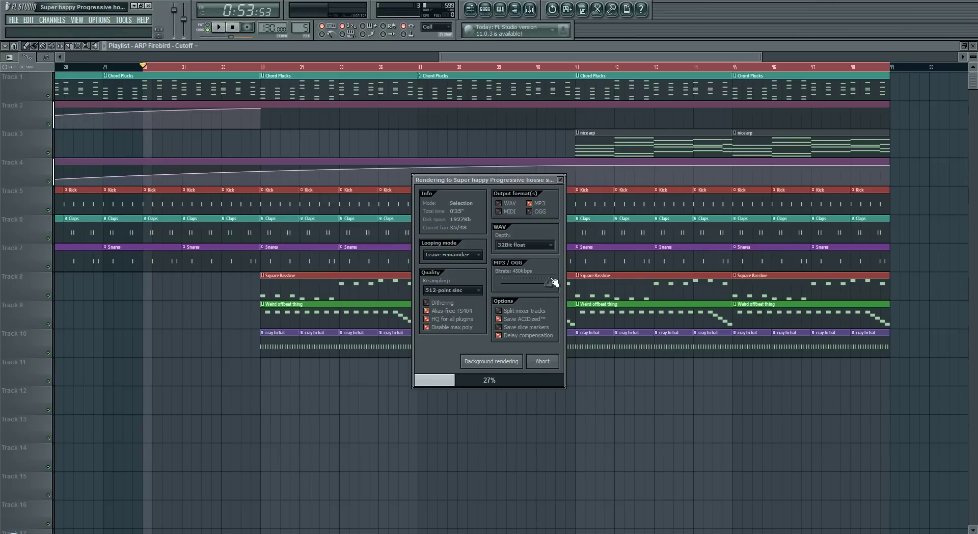
{"action": "left_click", "coordinate": [560, 179]}
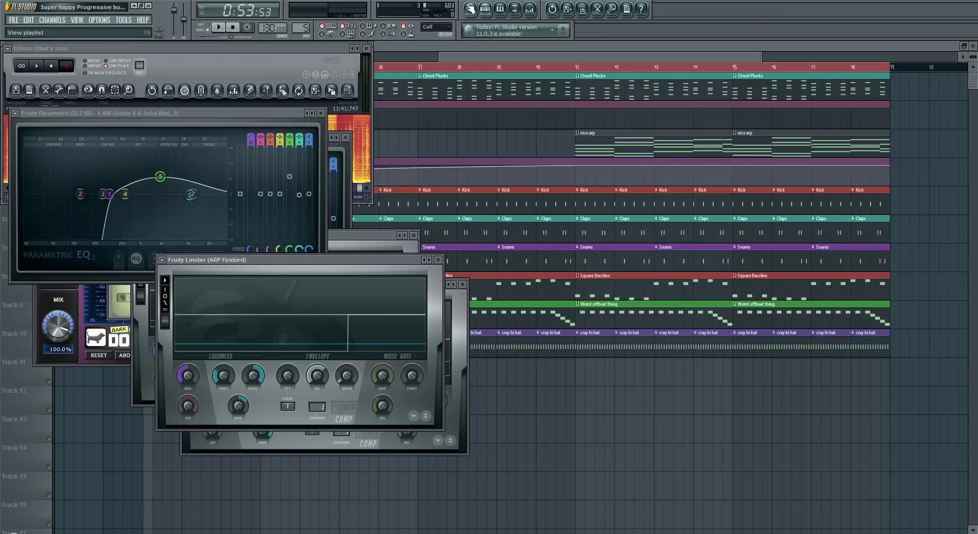
{"action": "left_click", "coordinate": [469, 9]}
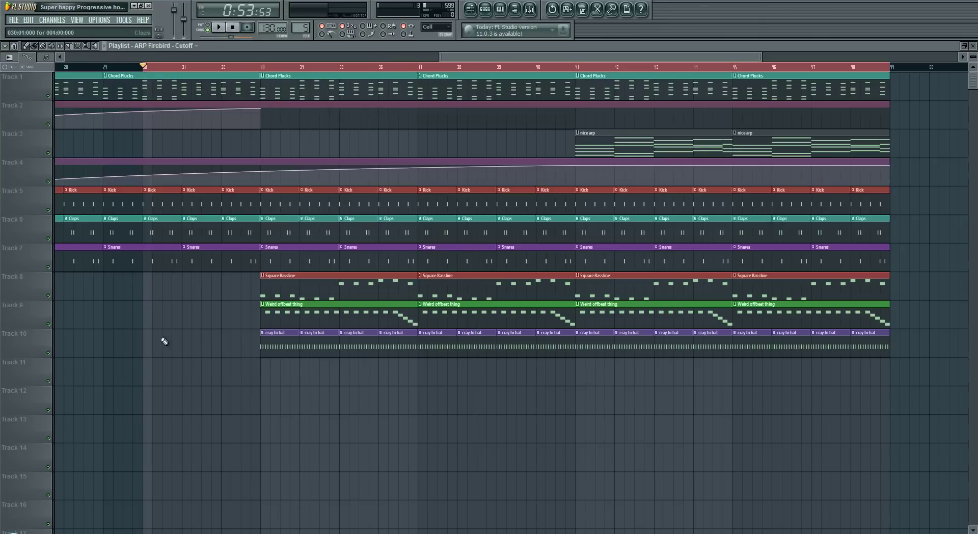